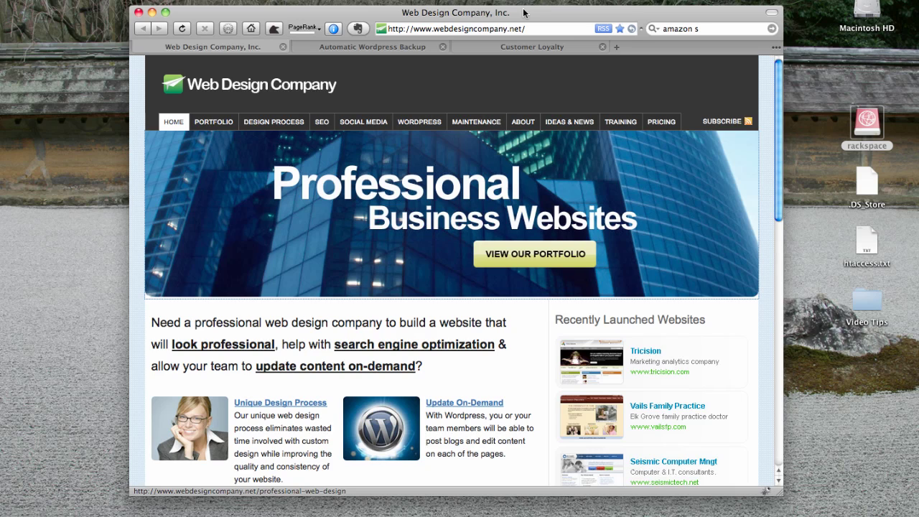
# - Cycle Firefox tabs past the Automatic Wordpress Backup site to the Customer Loyalty blog
pyautogui.hotkey('ctrl', 'Tab')
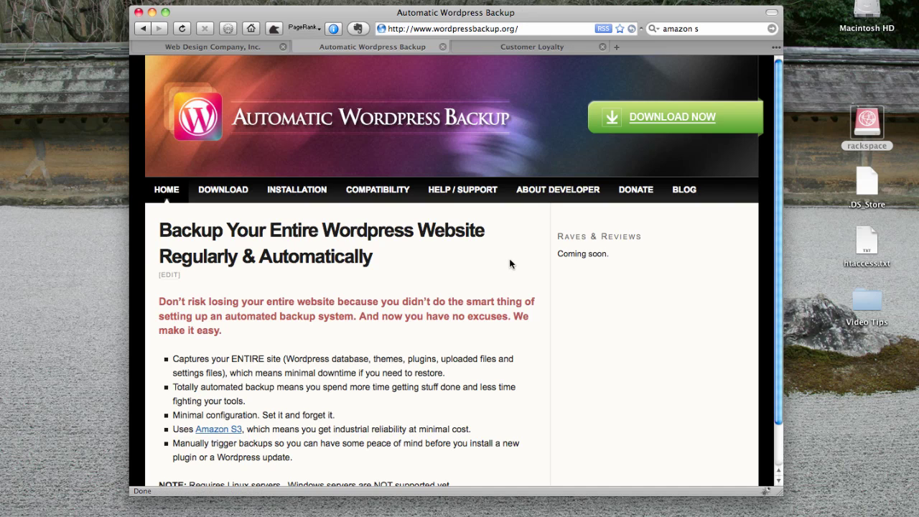
pyautogui.hotkey('ctrl', 'Tab')
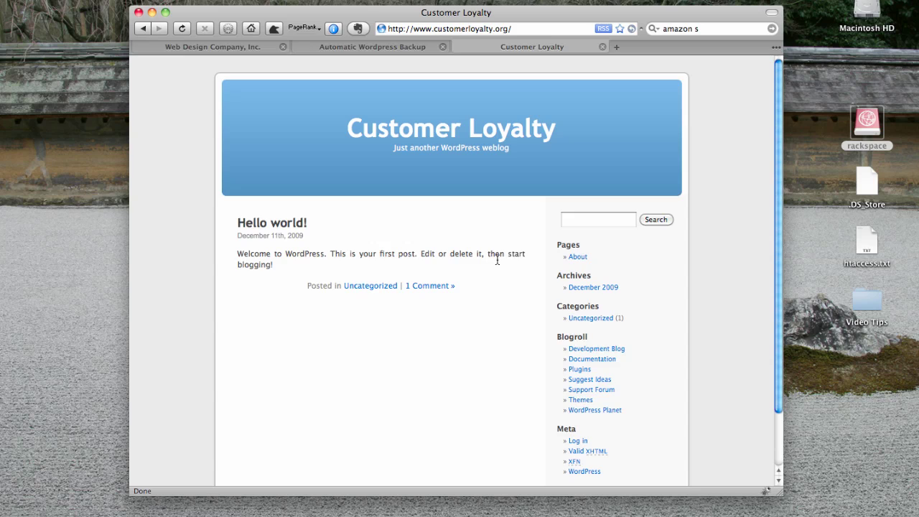
# - Load customerloyalty.org/wp-admin and log in with the admin account's saved credentials
pyautogui.press('super+l')
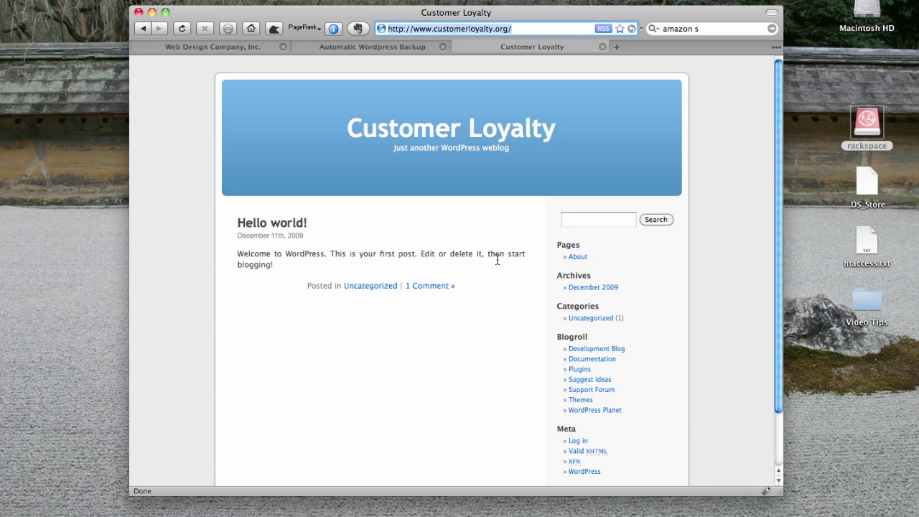
pyautogui.press('Right')
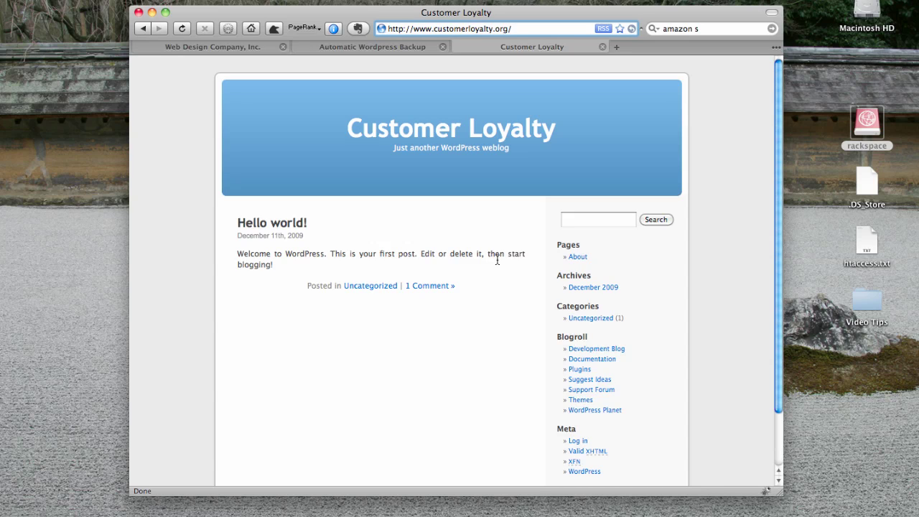
pyautogui.write('admin')
pyautogui.press('Left')
pyautogui.press('Left')
pyautogui.press('Left')
pyautogui.press('Left')
pyautogui.press('Left')
pyautogui.write('wp-')
pyautogui.press('Return')
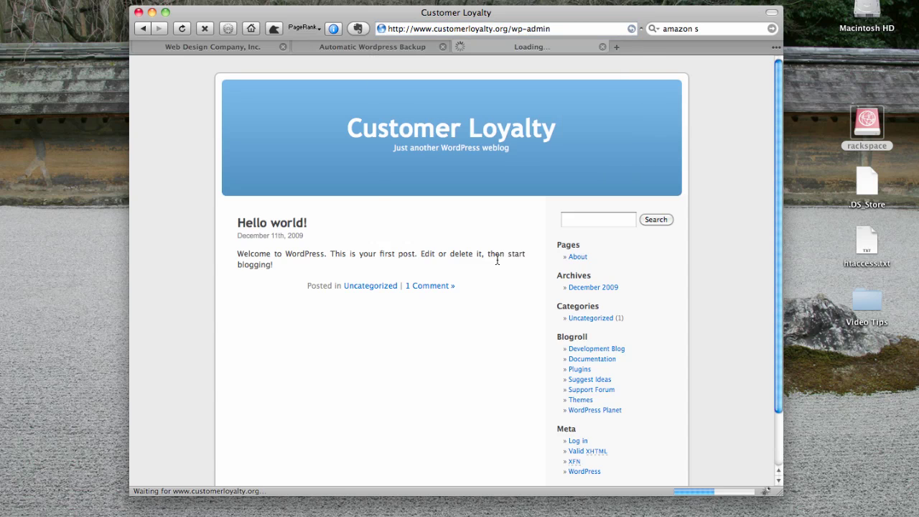
pyautogui.write('admi')
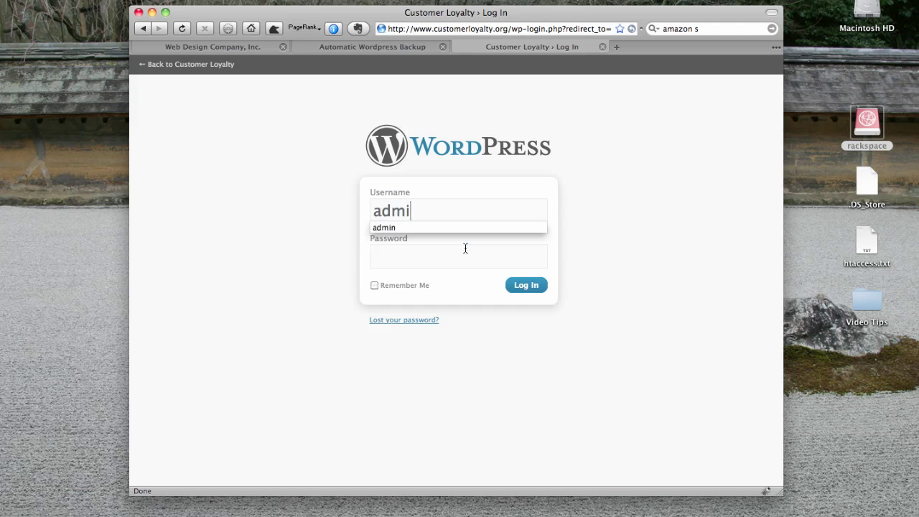
pyautogui.write('n')
pyautogui.press('Tab')
pyautogui.press('Return')
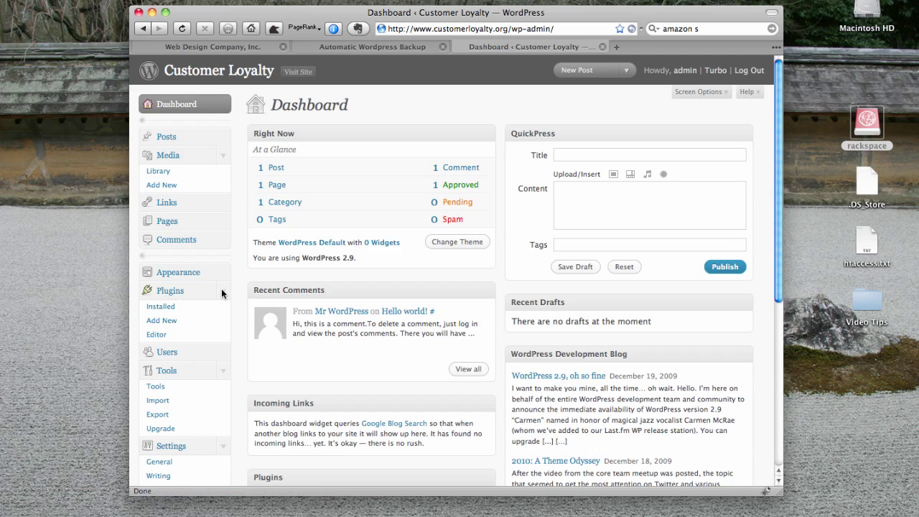
# - Search Add New plugins for 'automatic wordpress backup' and install version 1.0.1
pyautogui.click(162, 322)
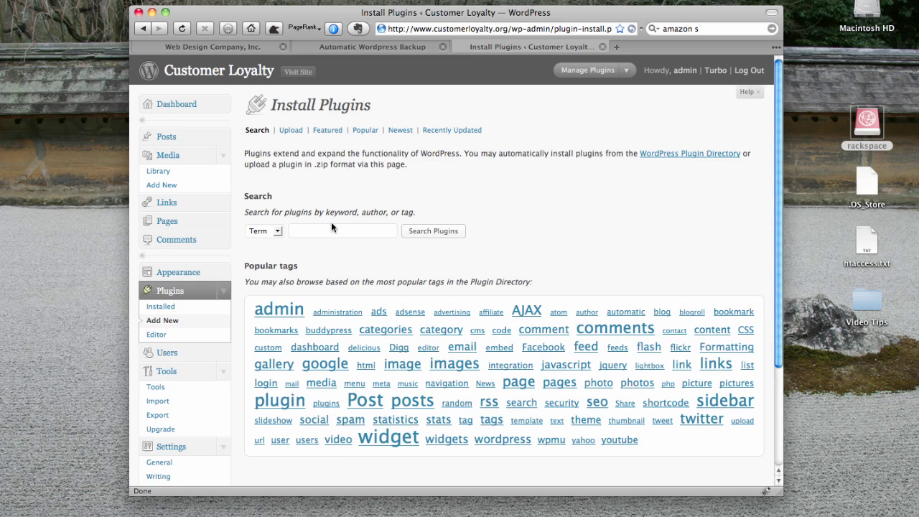
pyautogui.click(322, 231)
pyautogui.write('auto')
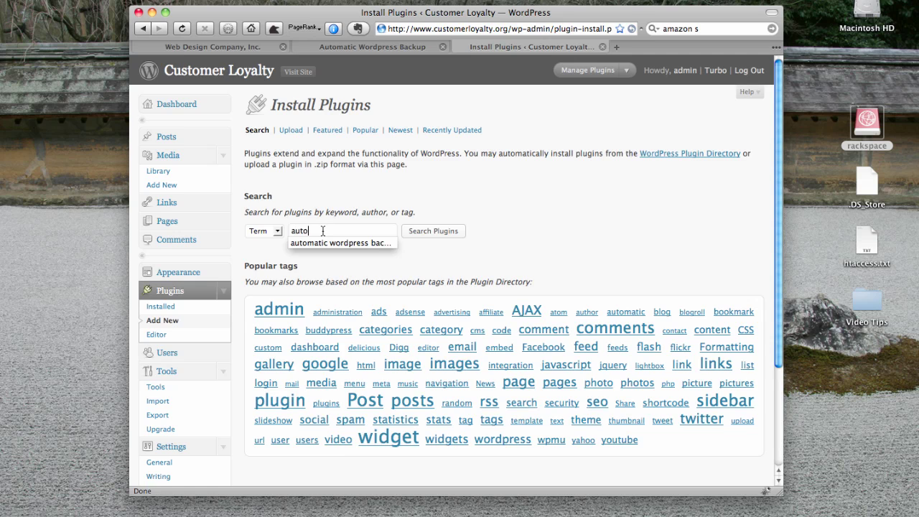
pyautogui.press('Down')
pyautogui.press('Return')
pyautogui.press('Return')
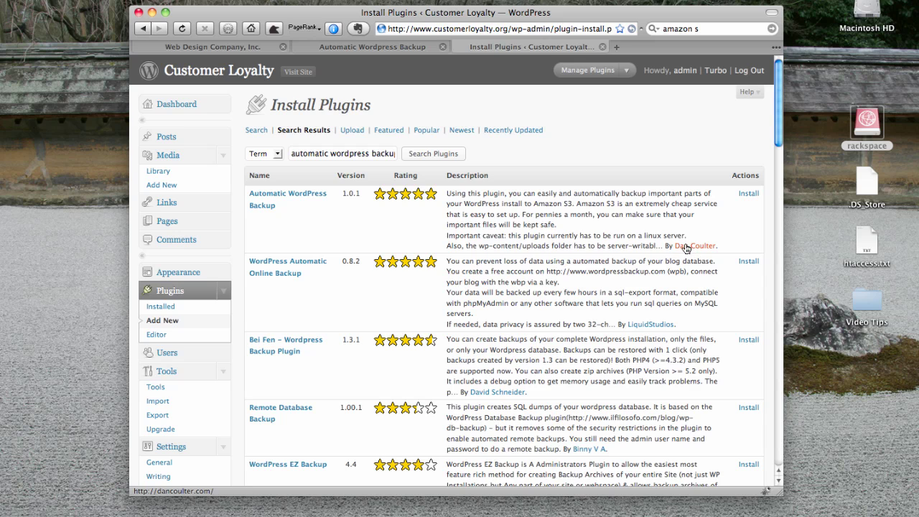
pyautogui.click(749, 193)
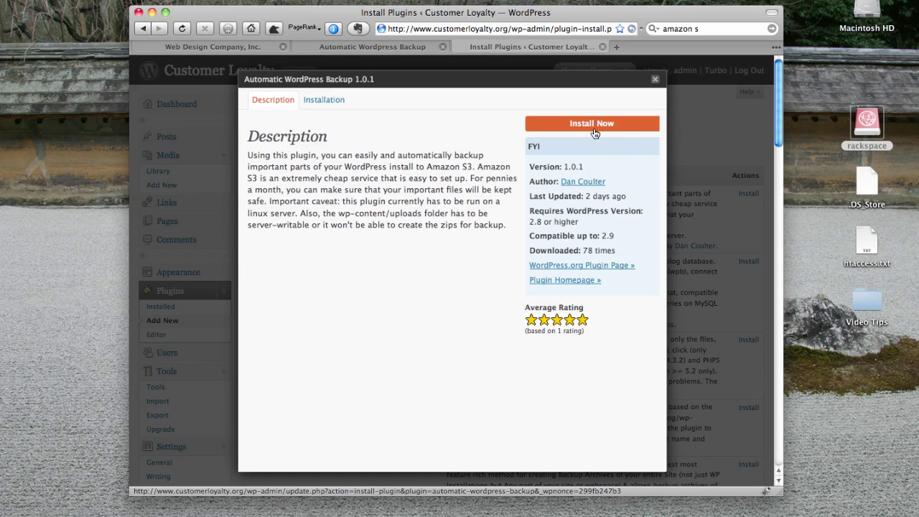
pyautogui.click(592, 124)
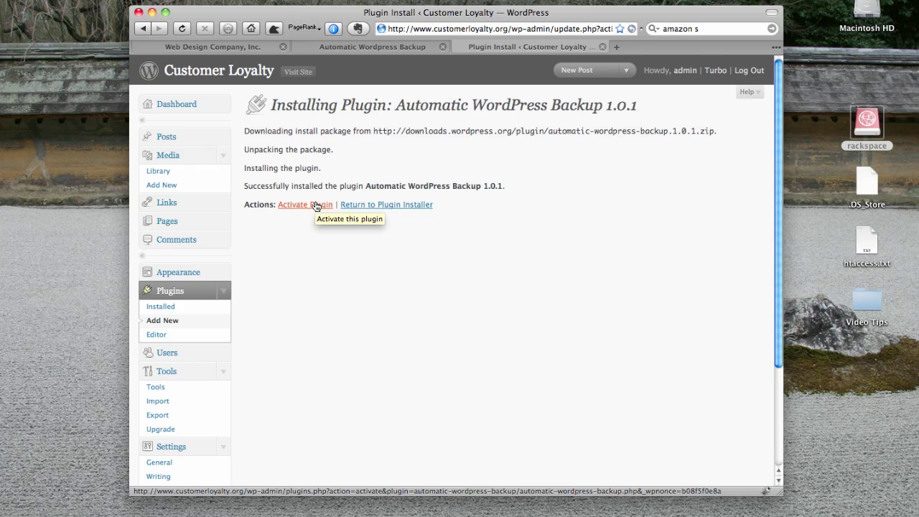
# - Open the backup plugin's WordPress.org directory page from its details, then close that tab
pyautogui.click(316, 205)
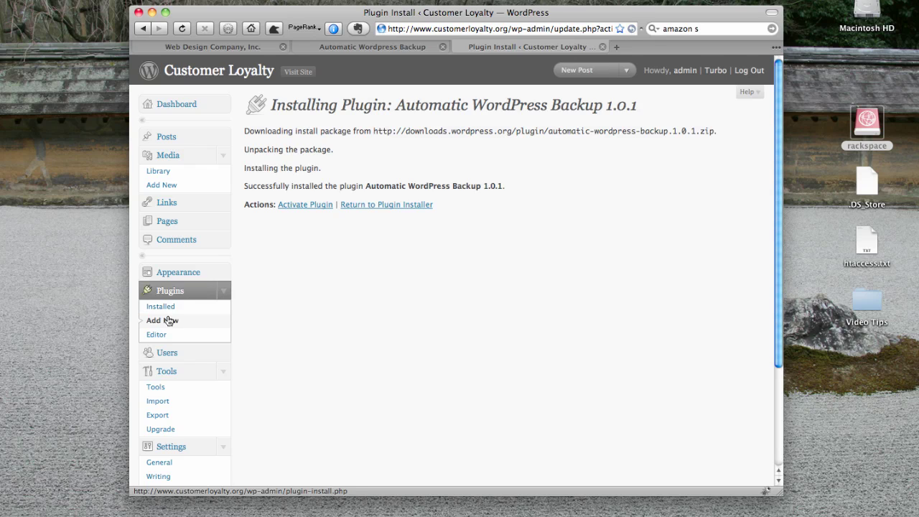
pyautogui.press('super+bracketleft')
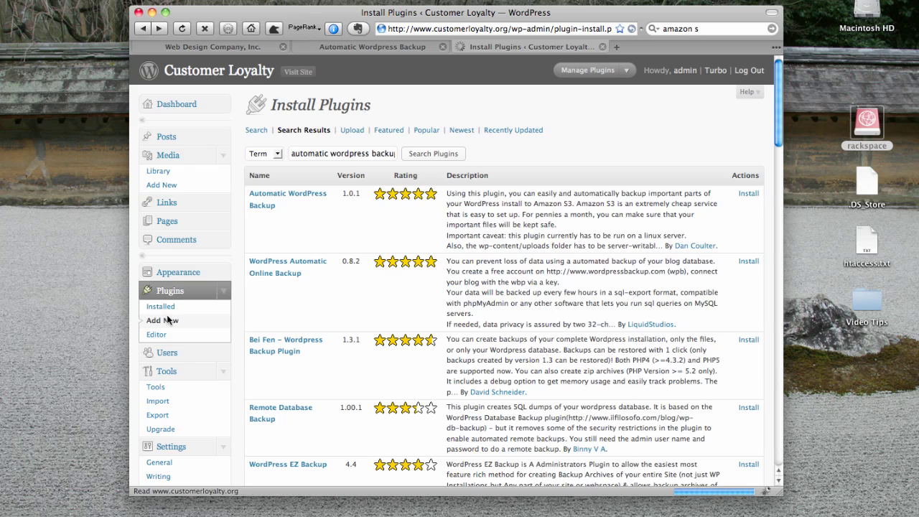
pyautogui.click(749, 193)
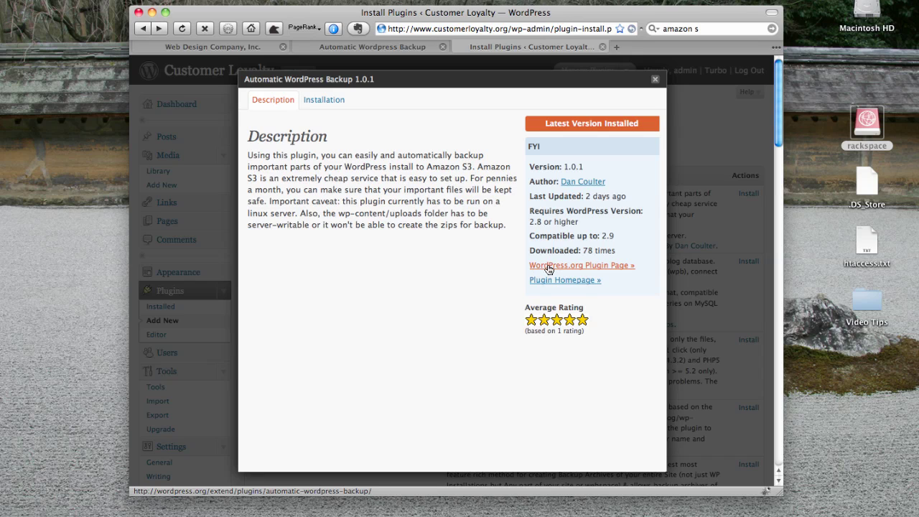
pyautogui.click(550, 267)
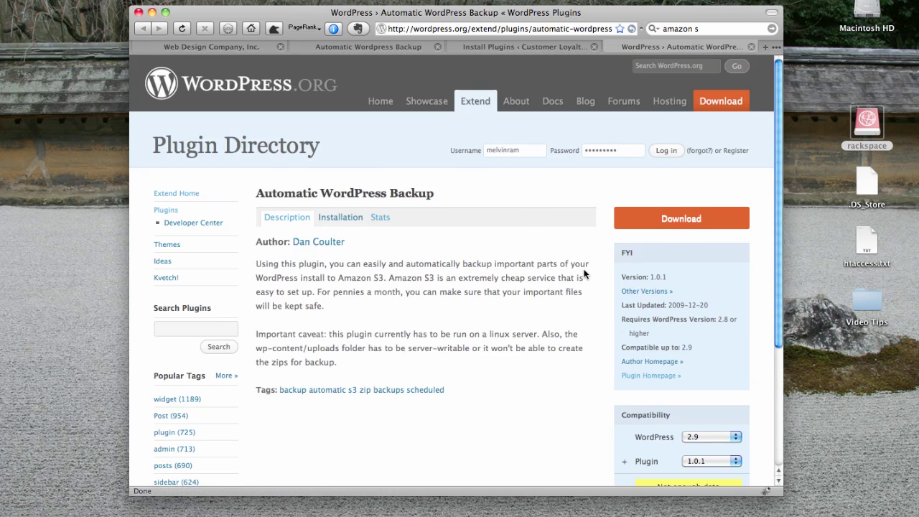
pyautogui.press('super+w')
# - Dismiss the plugin details and open the Upload plugin form, cancelling the file chooser
pyautogui.click(716, 122)
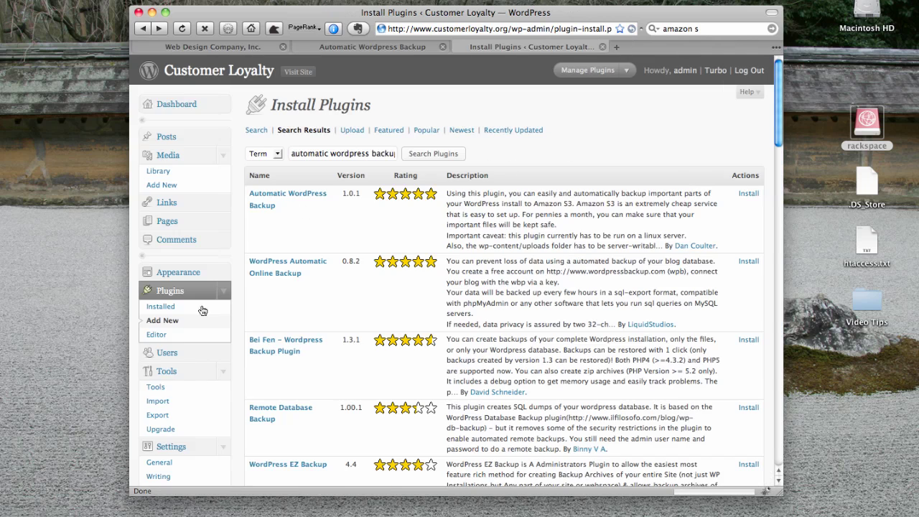
pyautogui.click(353, 133)
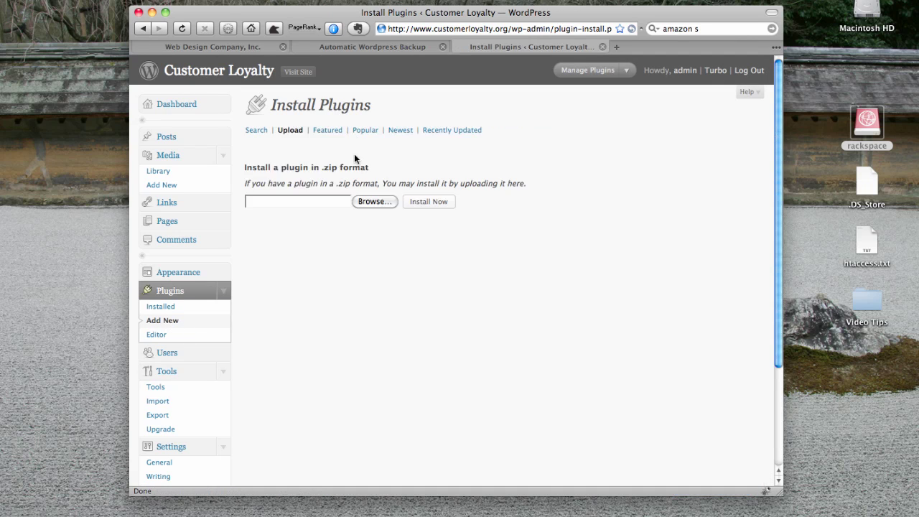
pyautogui.click(315, 200)
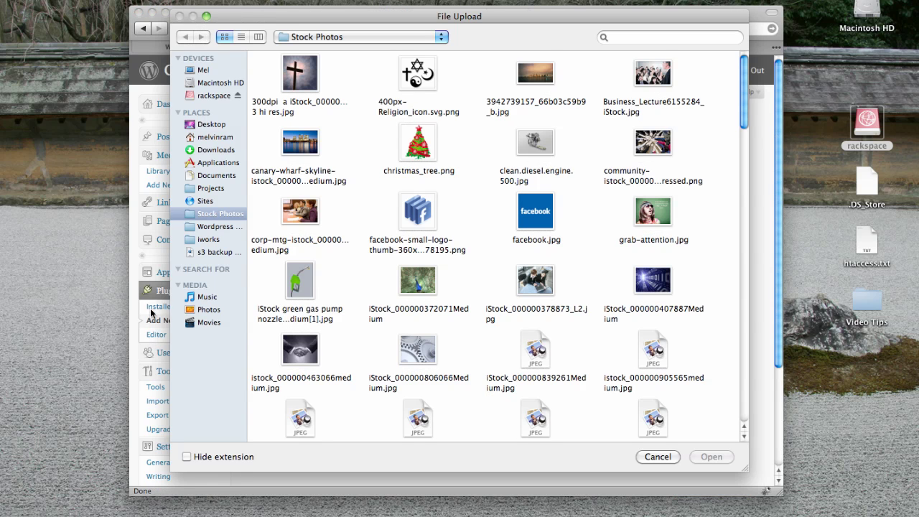
pyautogui.press('Escape')
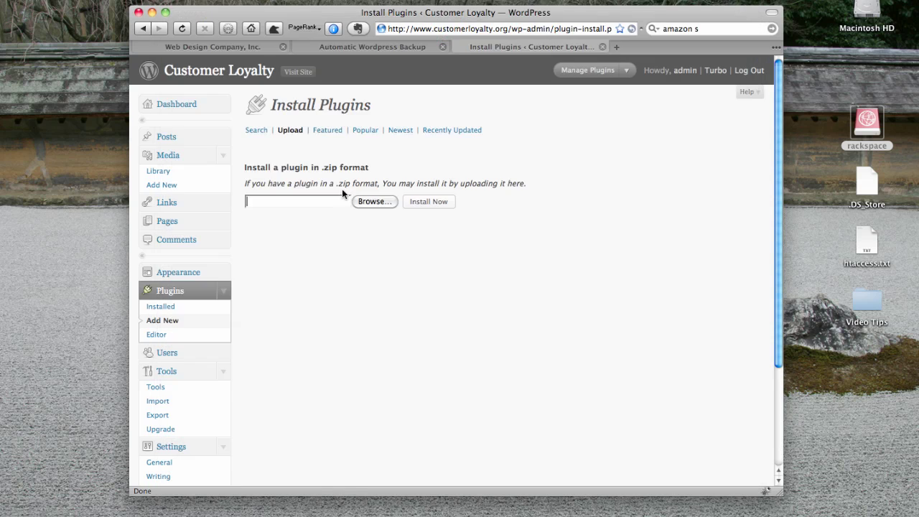
# - Activate Automatic WordPress Backup under Installed Plugins and open its Settings page
pyautogui.click(160, 310)
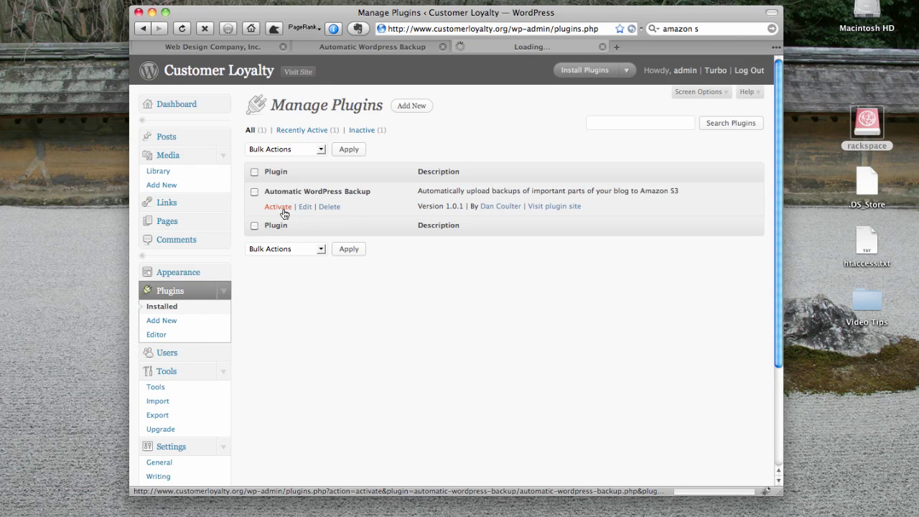
pyautogui.click(283, 211)
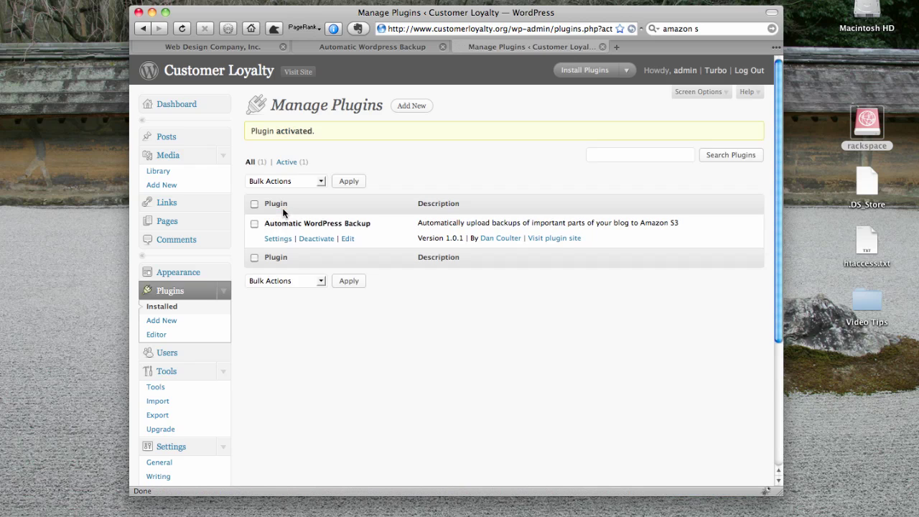
pyautogui.click(279, 239)
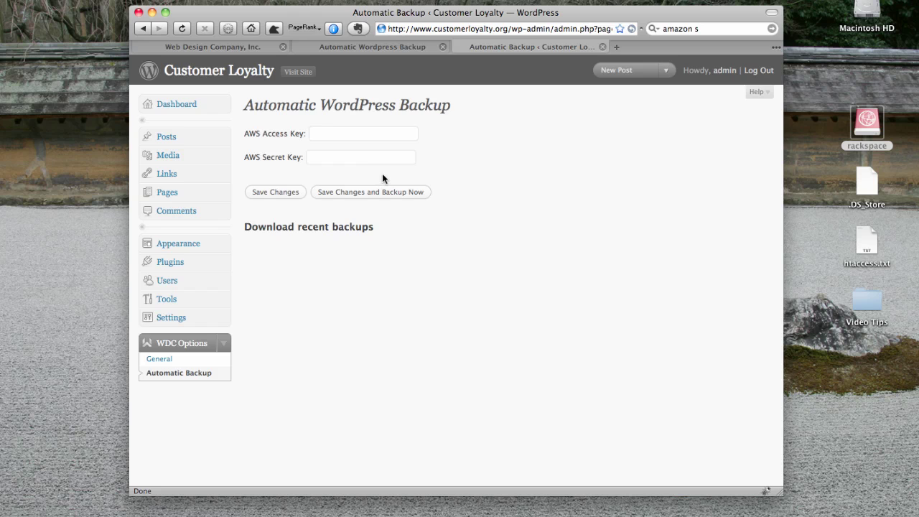
pyautogui.press('super+t')
# - Search the web for 'amazon s3' and start Sign Up For Amazon S3 from its product page
pyautogui.press('super+k')
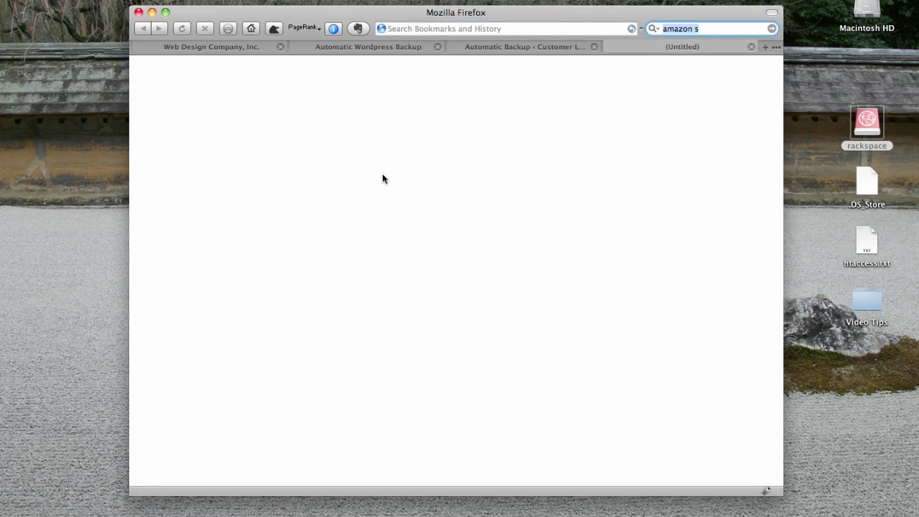
pyautogui.press('Right')
pyautogui.write('s')
pyautogui.press('Return')
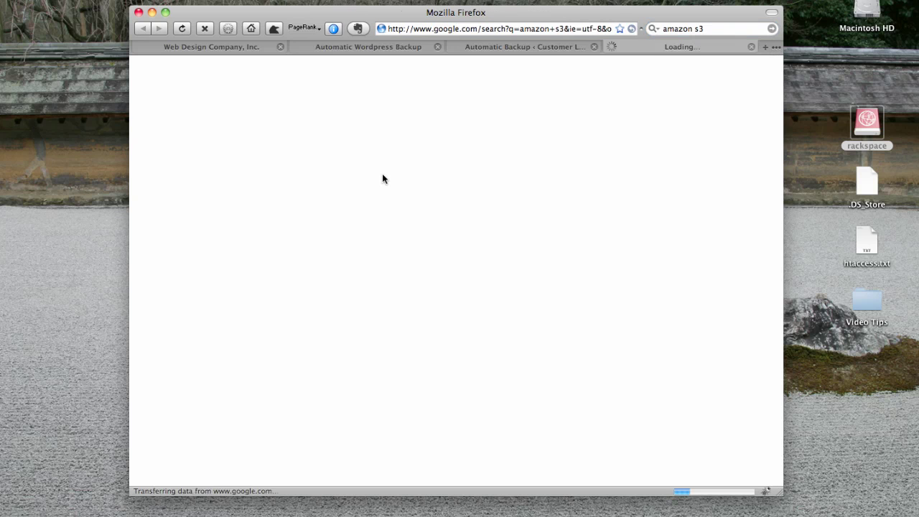
pyautogui.click(332, 165)
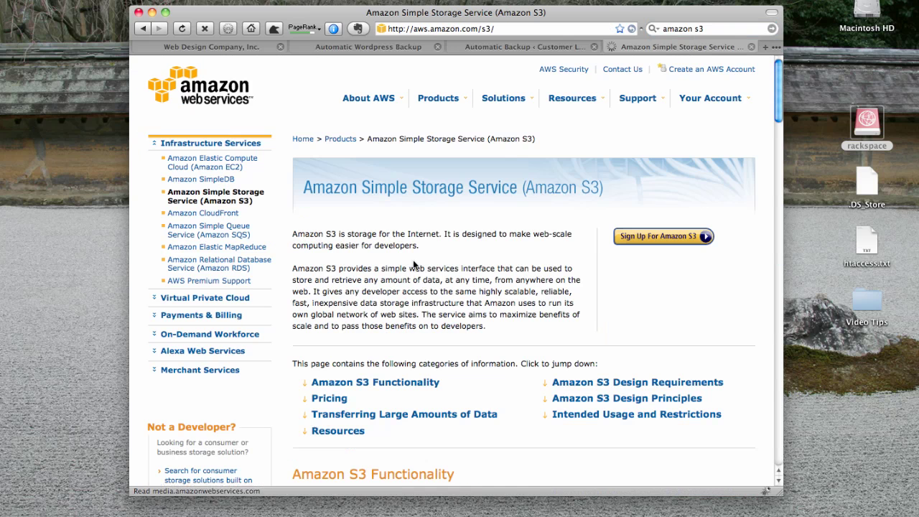
pyautogui.click(638, 240)
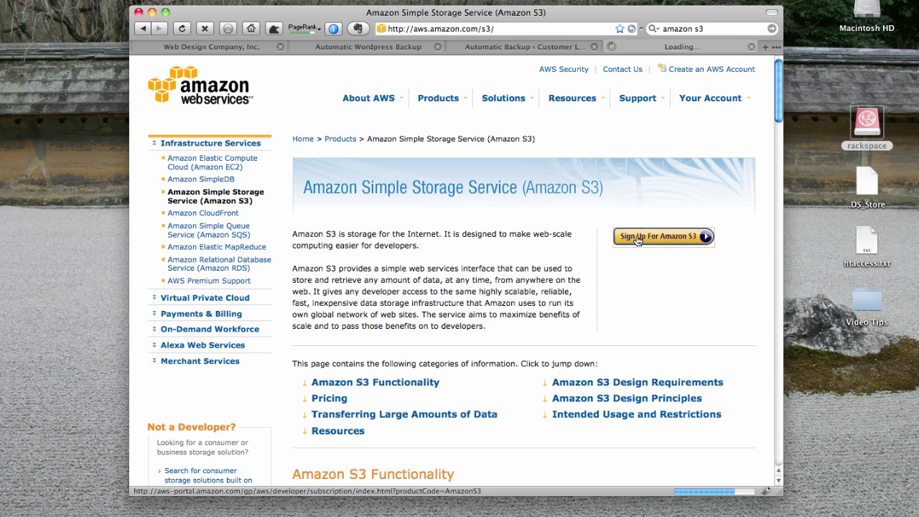
# - Sign in to AWS with the saved account e-mail and review the S3 pricing page
pyautogui.write('mel')
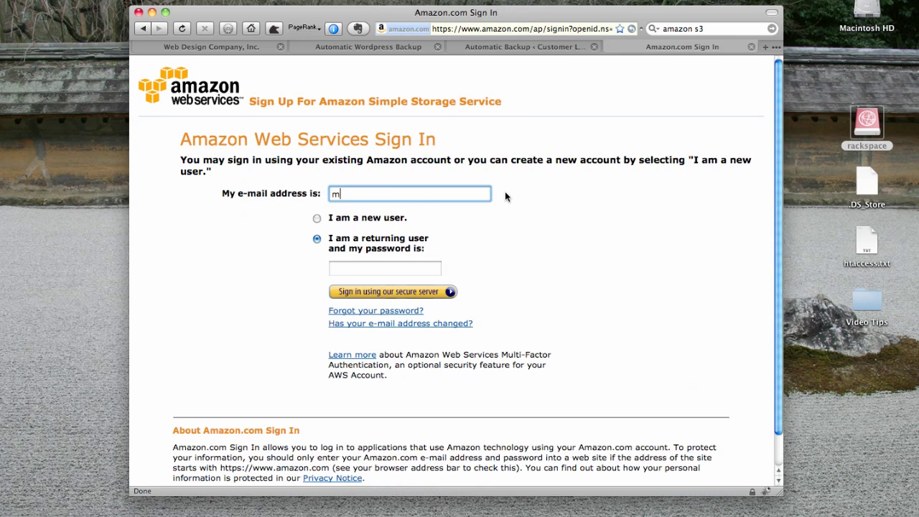
pyautogui.press('Down')
pyautogui.press('Down')
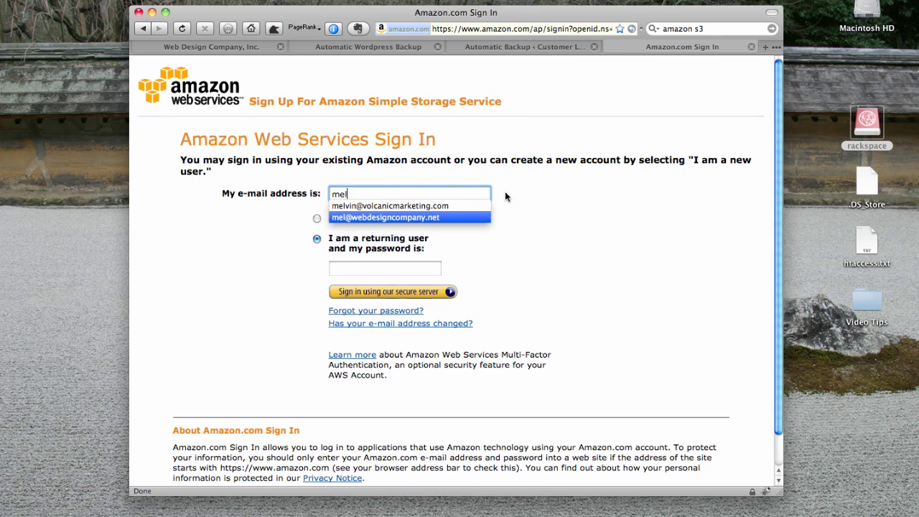
pyautogui.press('Tab')
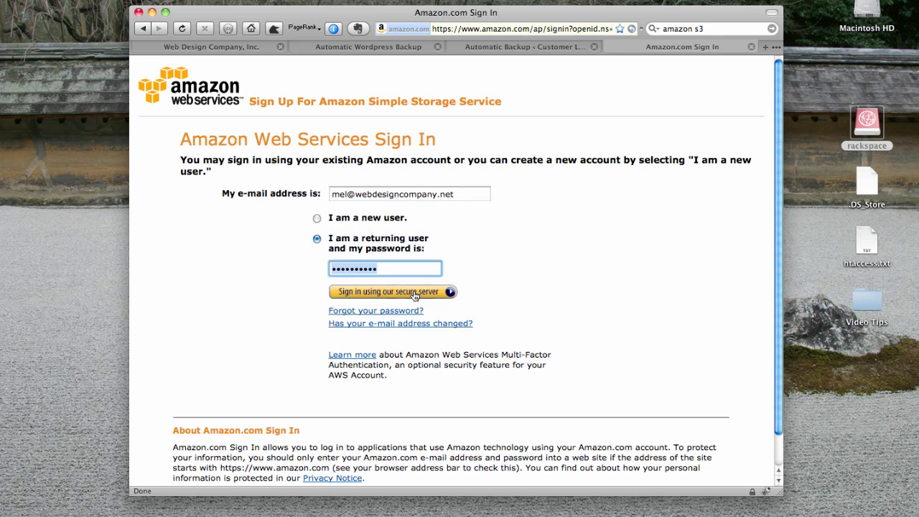
pyautogui.click(415, 293)
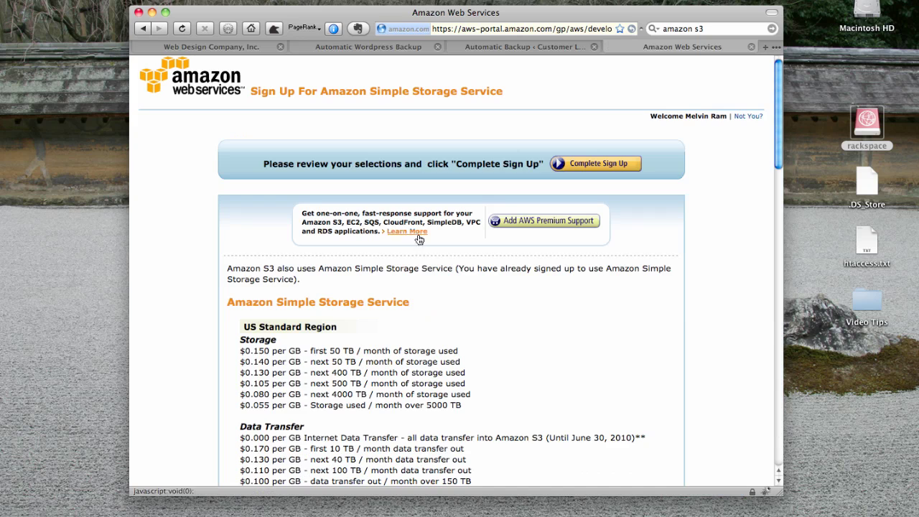
pyautogui.scroll(-10, 409, 266)
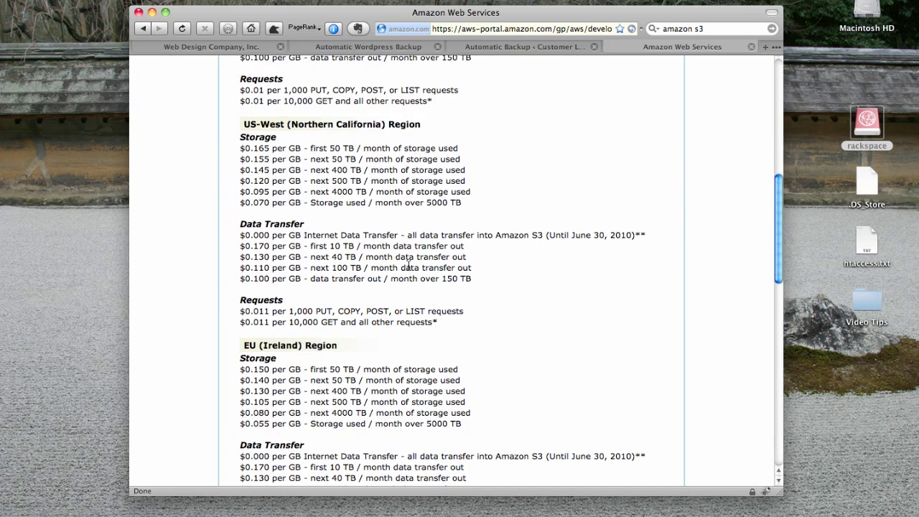
pyautogui.scroll(10, 408, 266)
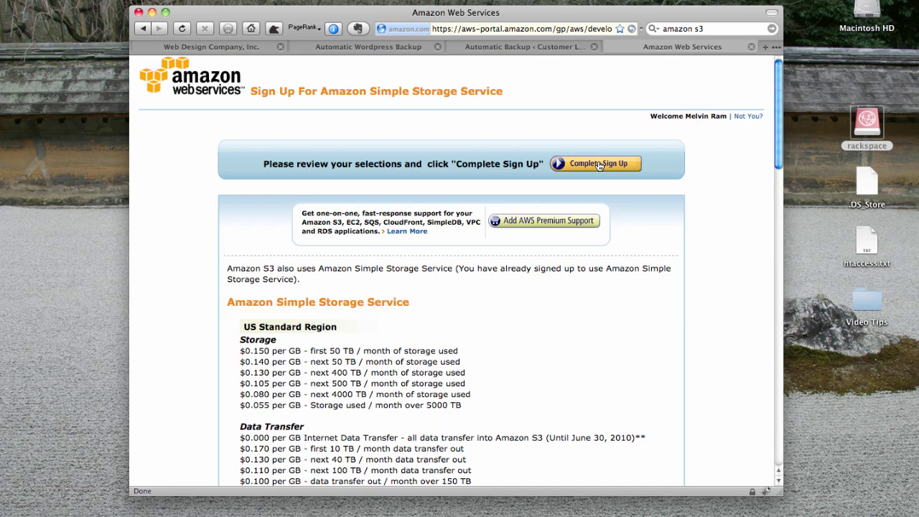
# - Complete the Amazon S3 sign-up and go to the Amazon S3 Resource Center
pyautogui.click(600, 164)
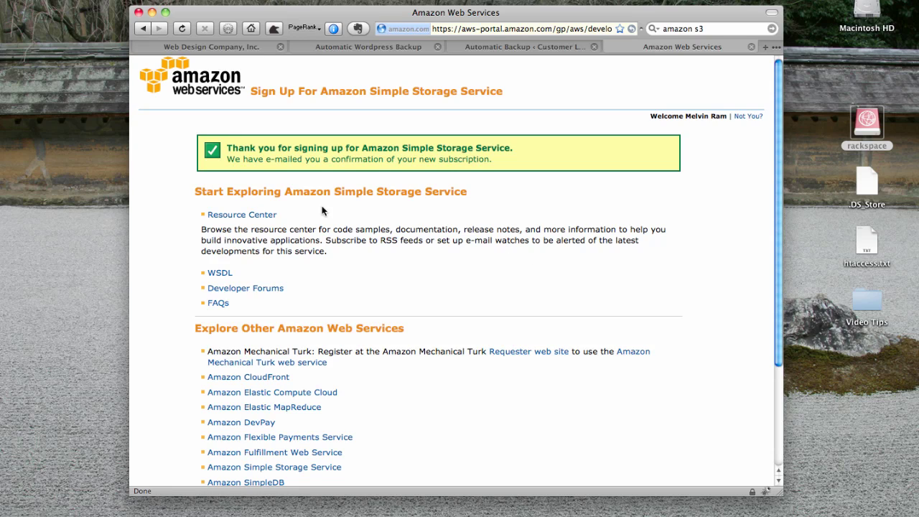
pyautogui.click(256, 215)
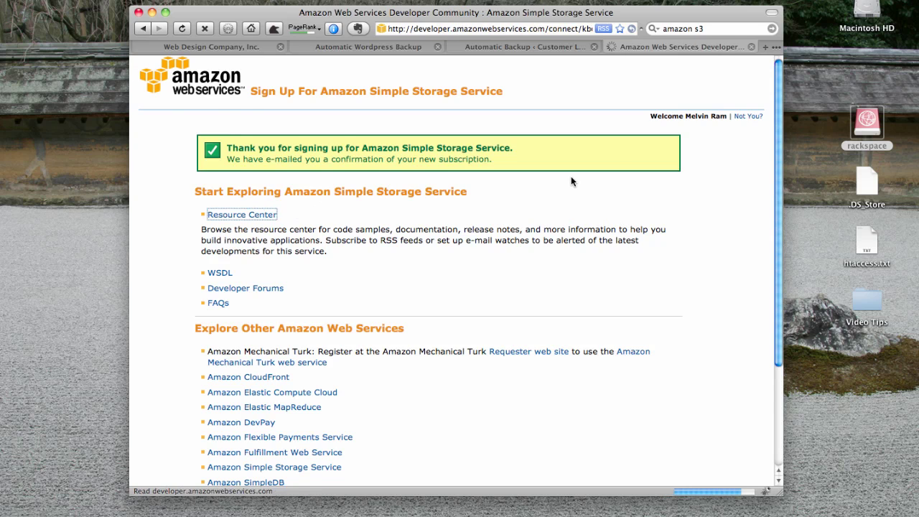
pyautogui.moveTo(729, 98)
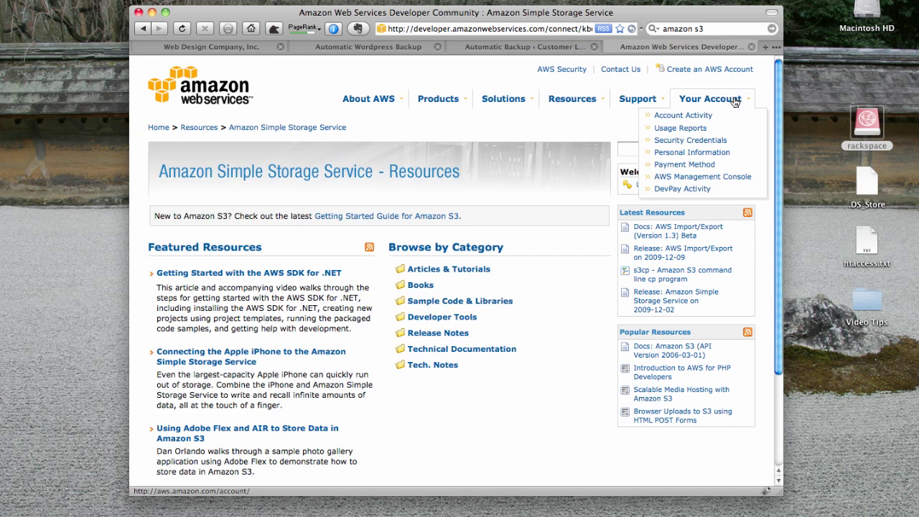
# - Copy the Access Key ID from Security Credentials into the plugin's AWS Access Key field
pyautogui.click(708, 146)
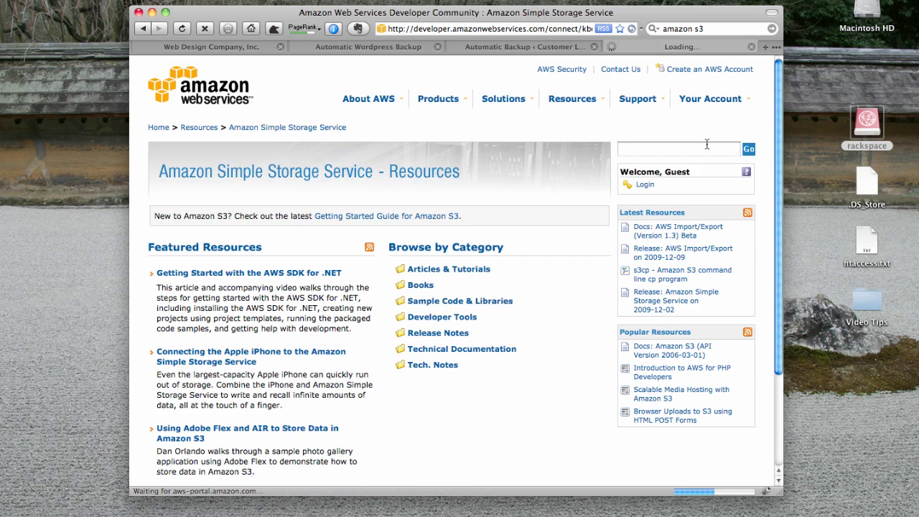
pyautogui.click(507, 294)
pyautogui.doubleClick(460, 209)
pyautogui.press('super+c')
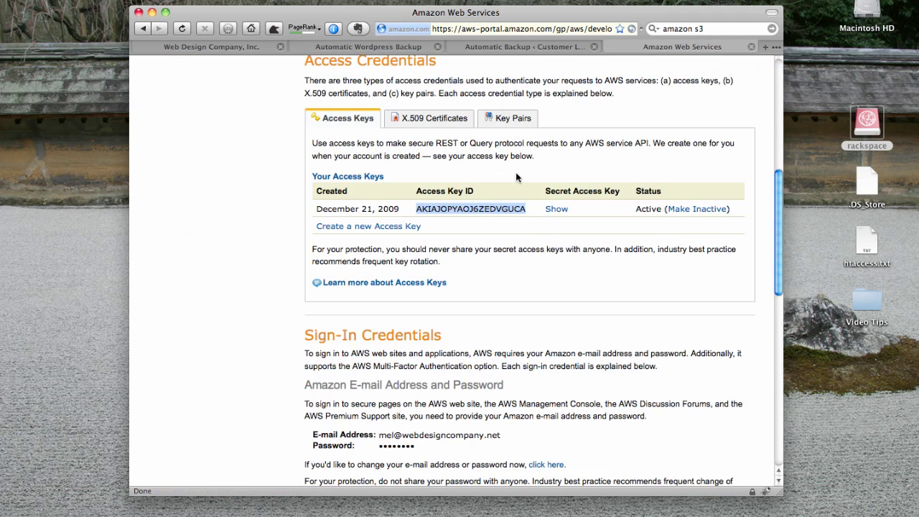
pyautogui.hotkey('ctrl', 'shift', 'Tab')
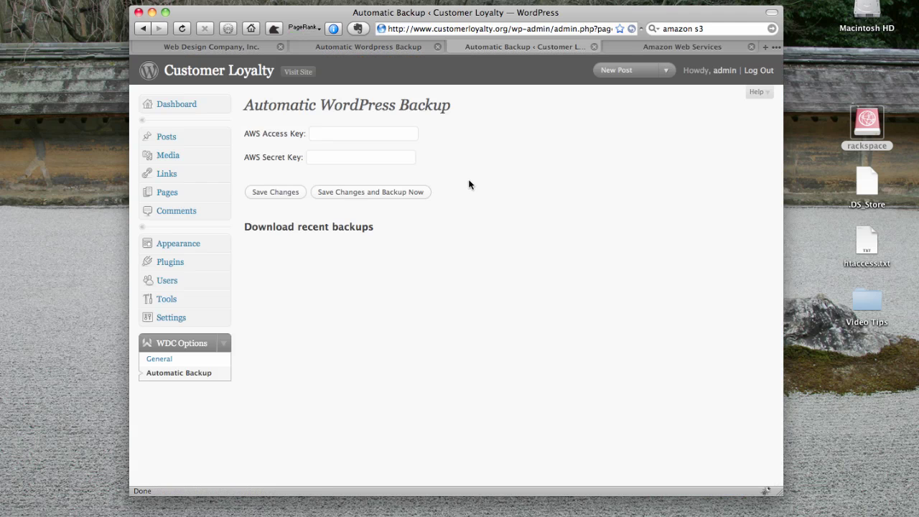
pyautogui.click(394, 133)
pyautogui.press('super+v')
# - Reveal the secret access key, paste it into AWS Secret Key, and save the changes
pyautogui.hotkey('ctrl', 'Tab')
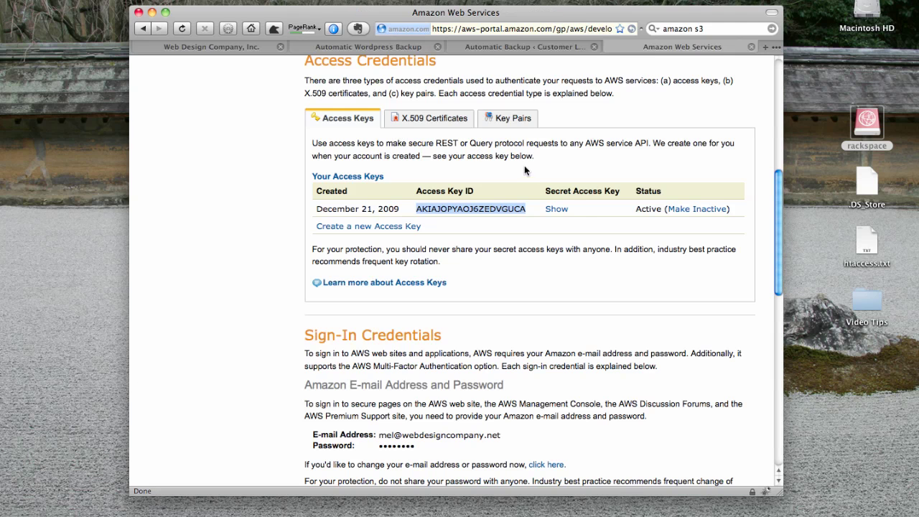
pyautogui.click(558, 209)
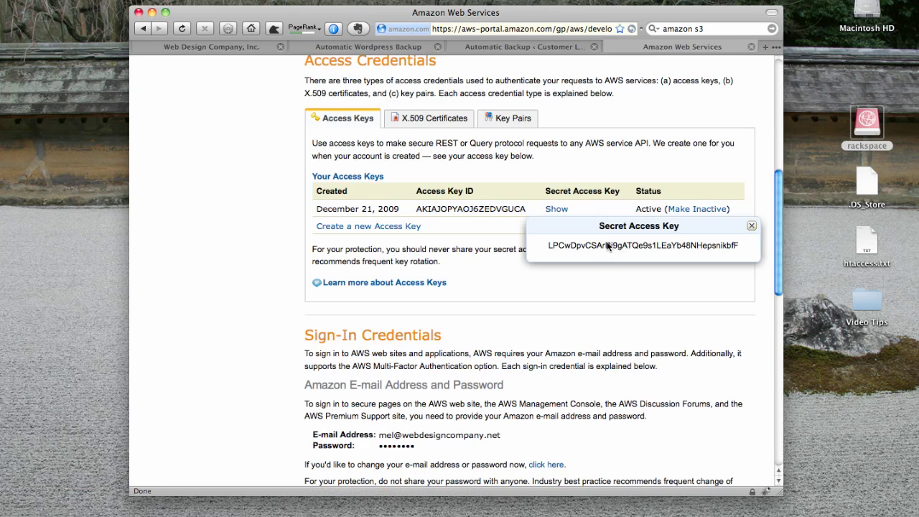
pyautogui.doubleClick(578, 245)
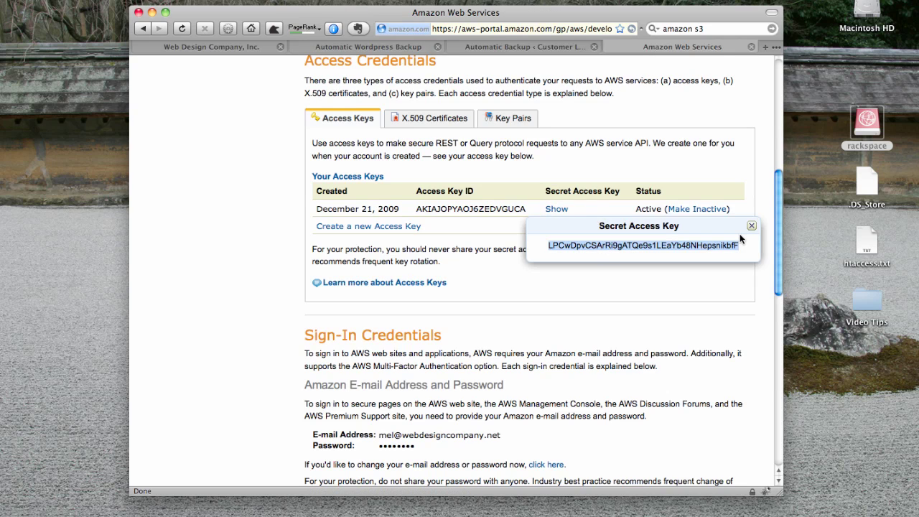
pyautogui.hotkey('ctrl', 'shift', 'Tab')
pyautogui.doubleClick(327, 157)
pyautogui.press('super+v')
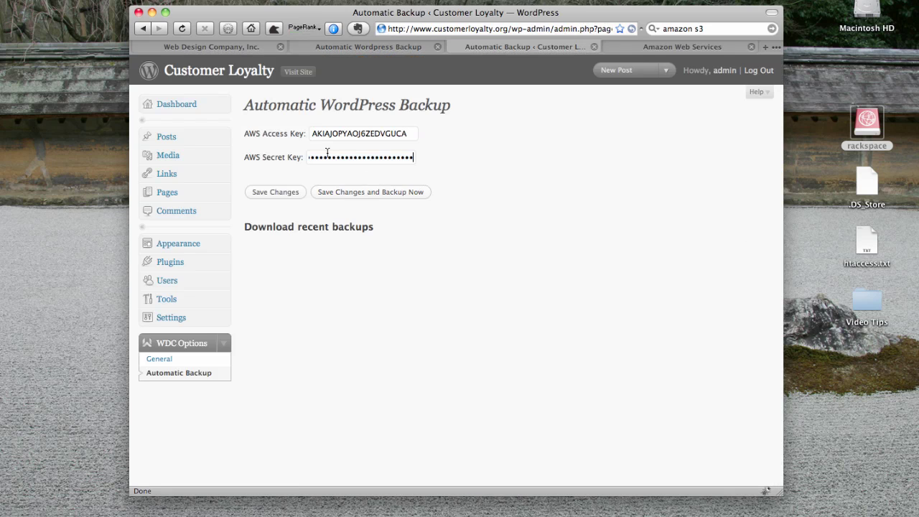
pyautogui.click(286, 195)
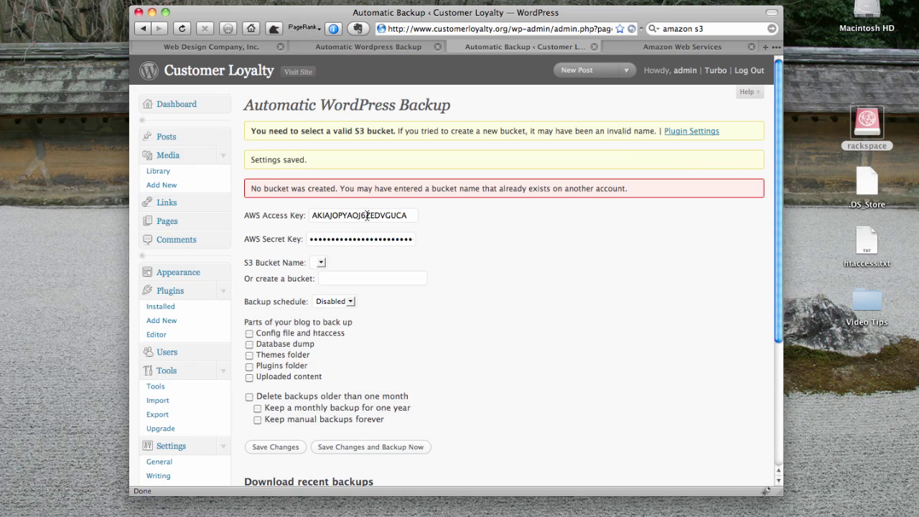
# - Enter customerloyalty.org-backup as the S3 bucket name and set the backup schedule to Daily
pyautogui.click(349, 282)
pyautogui.write('customer')
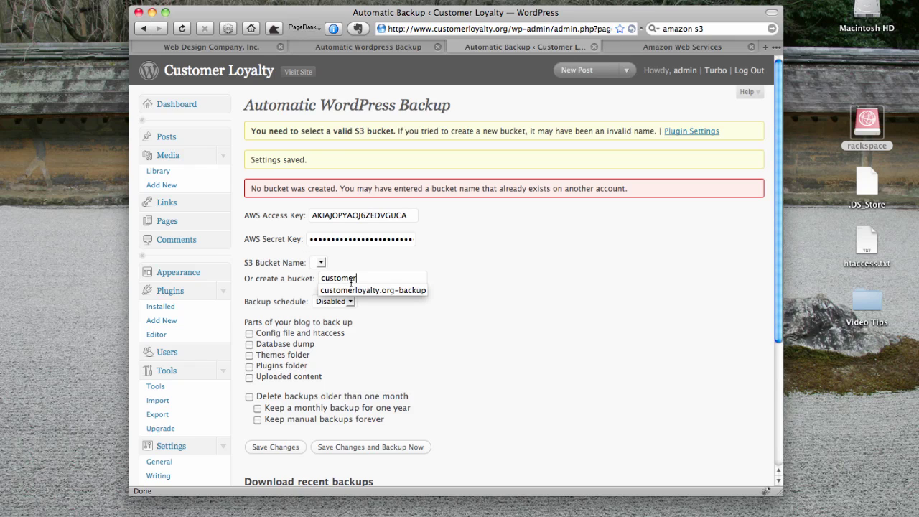
pyautogui.press('Down')
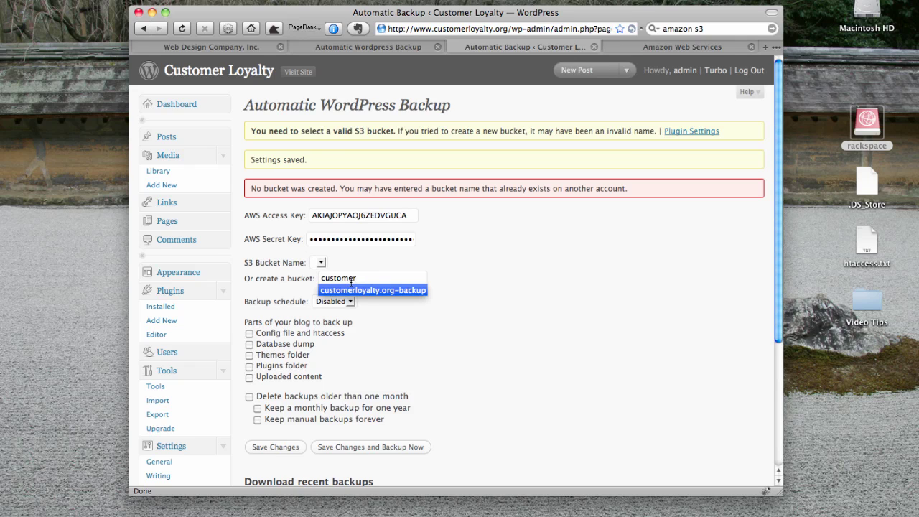
pyautogui.press('Return')
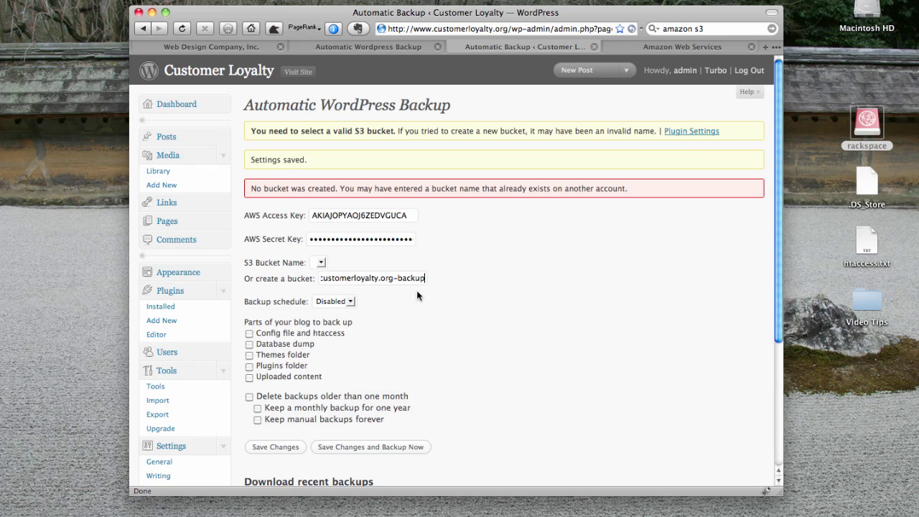
pyautogui.click(335, 303)
pyautogui.click(330, 326)
# - Back up themes and uploads, delete month-old backups, keep monthly ones a year and manual forever
pyautogui.click(249, 357)
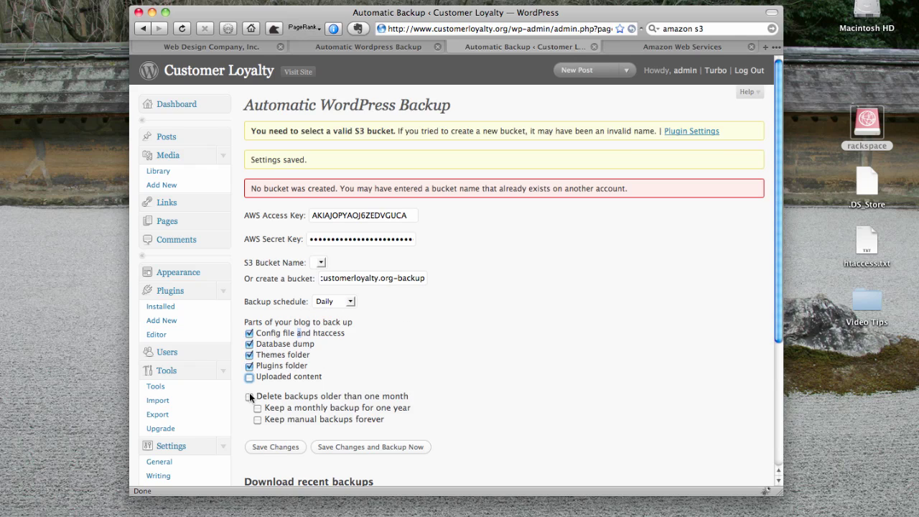
pyautogui.click(249, 377)
pyautogui.click(249, 396)
pyautogui.click(257, 408)
pyautogui.click(258, 420)
pyautogui.click(334, 304)
# - Save the settings with the customerloyalty.org-backup bucket, run a manual backup, and reload to confirm it's listed
pyautogui.click(275, 447)
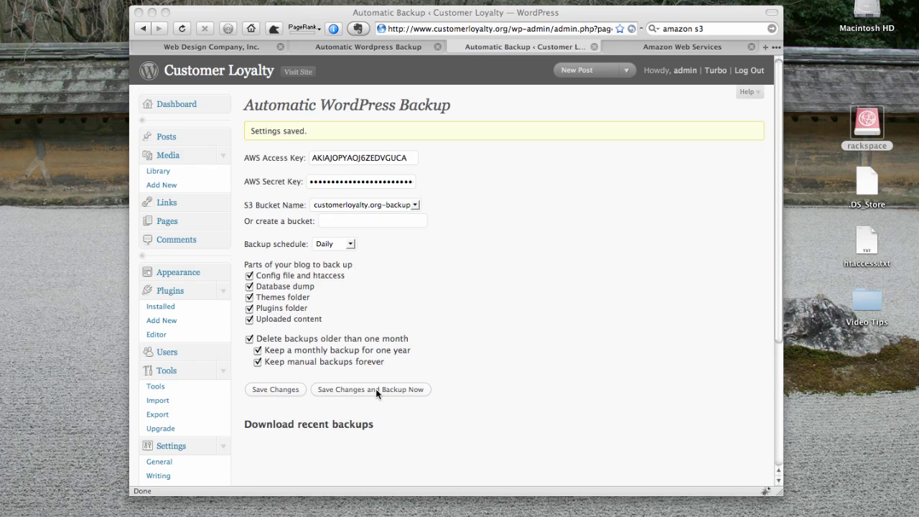
pyautogui.click(375, 388)
pyautogui.click(375, 388)
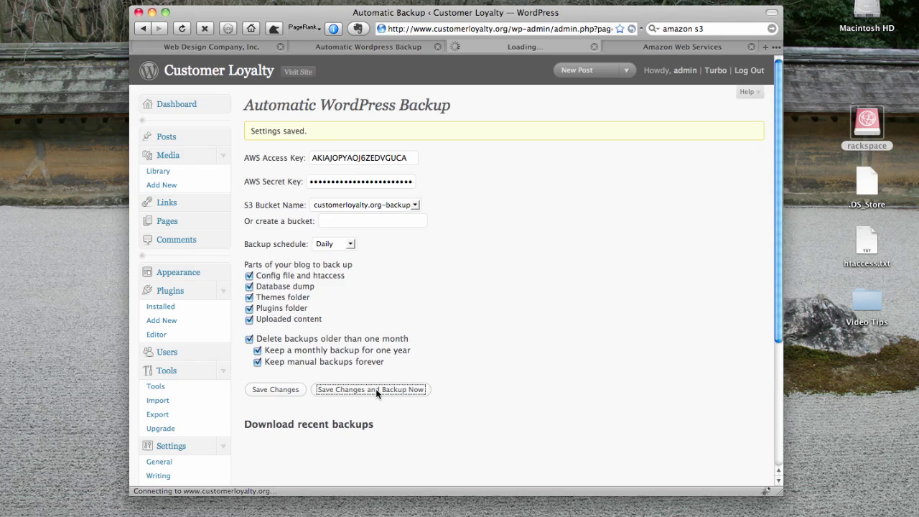
pyautogui.scroll(-4, 266, 302)
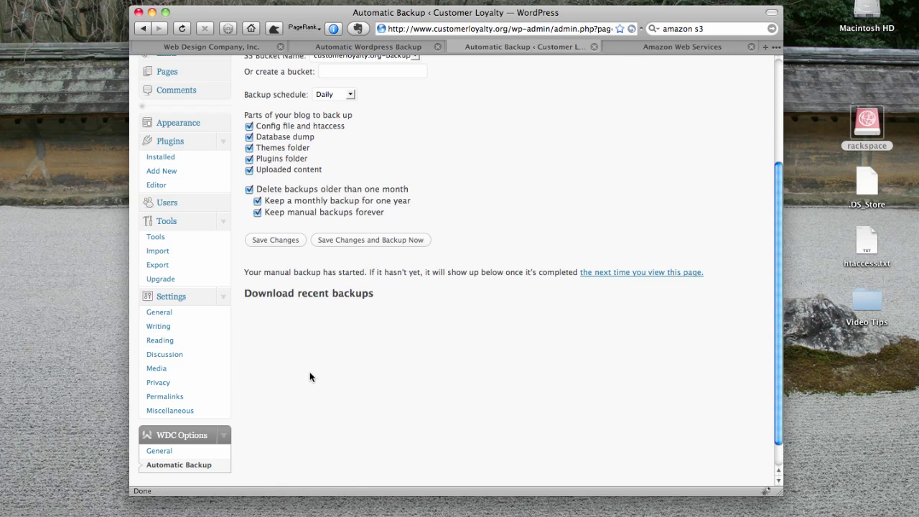
pyautogui.click(626, 274)
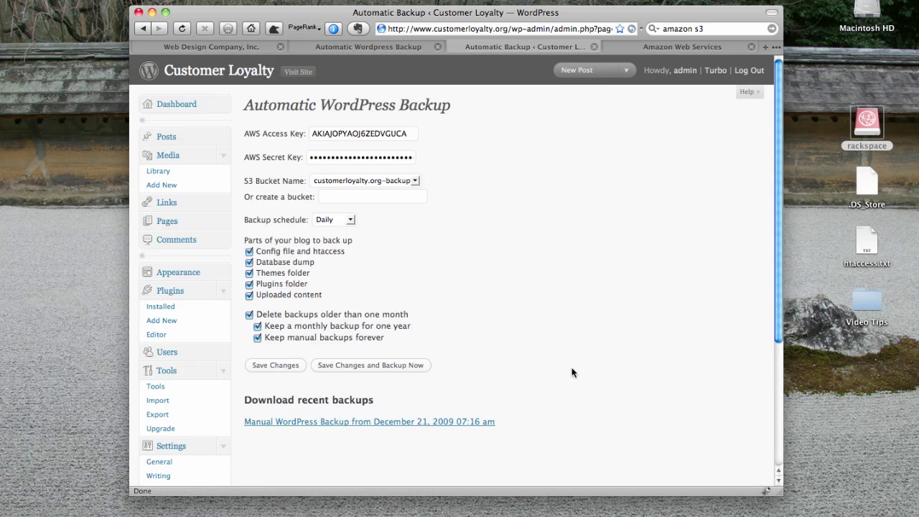
pyautogui.press('super+Tab')
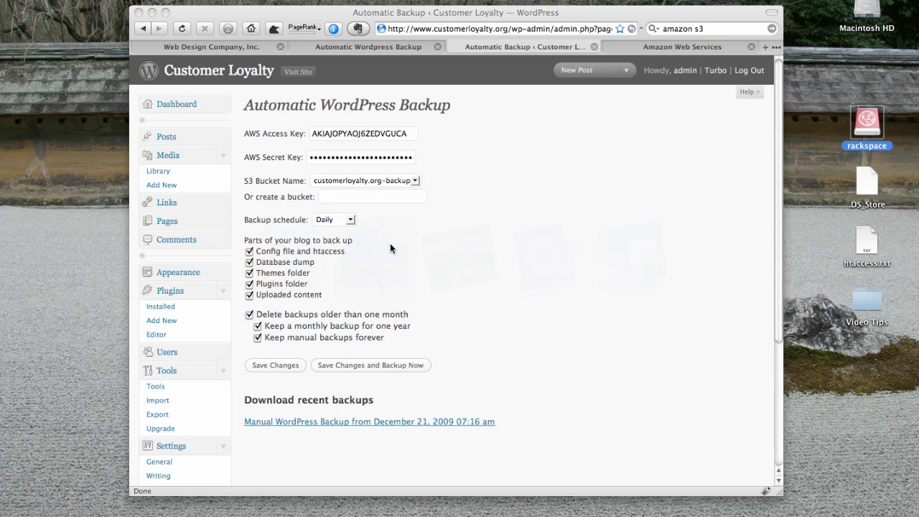
pyautogui.doubleClick(870, 120)
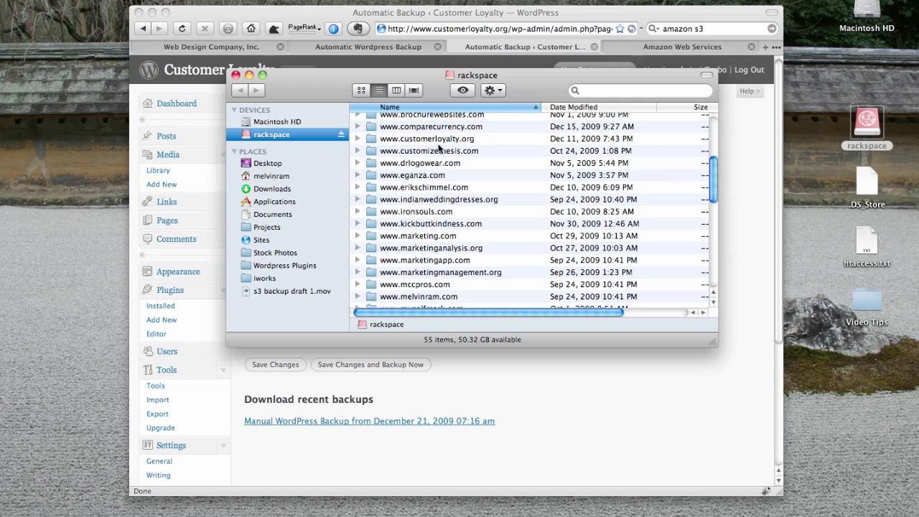
pyautogui.doubleClick(427, 140)
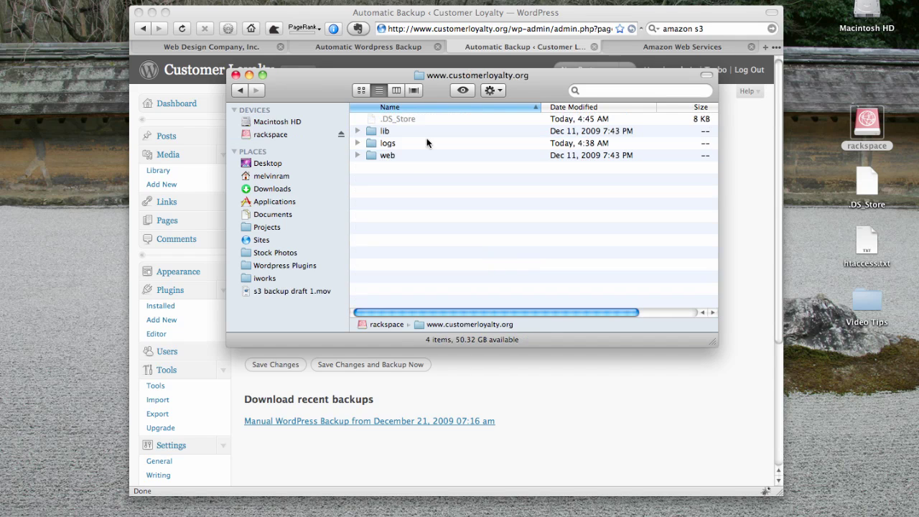
pyautogui.doubleClick(404, 156)
pyautogui.doubleClick(394, 144)
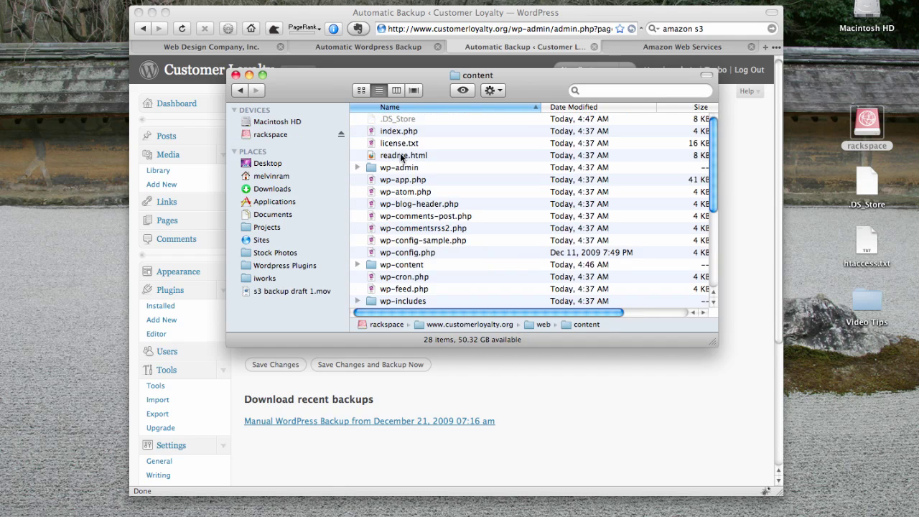
pyautogui.doubleClick(399, 265)
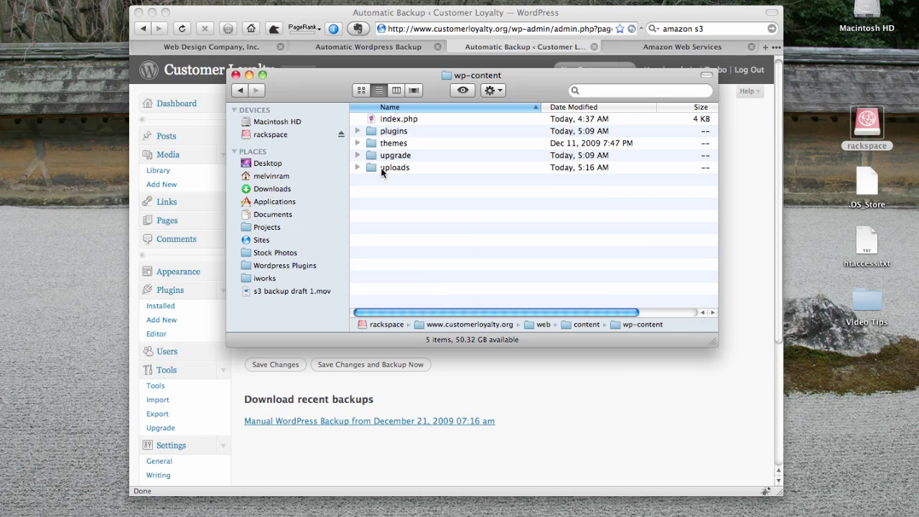
# - Check the uploads folder's Get Info details and permissions, then close the info window
pyautogui.click(382, 169)
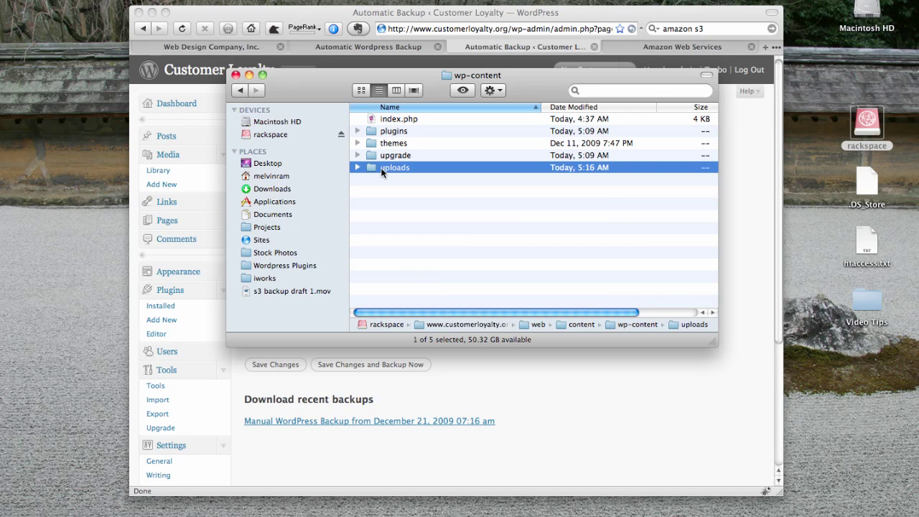
pyautogui.rightClick(381, 170)
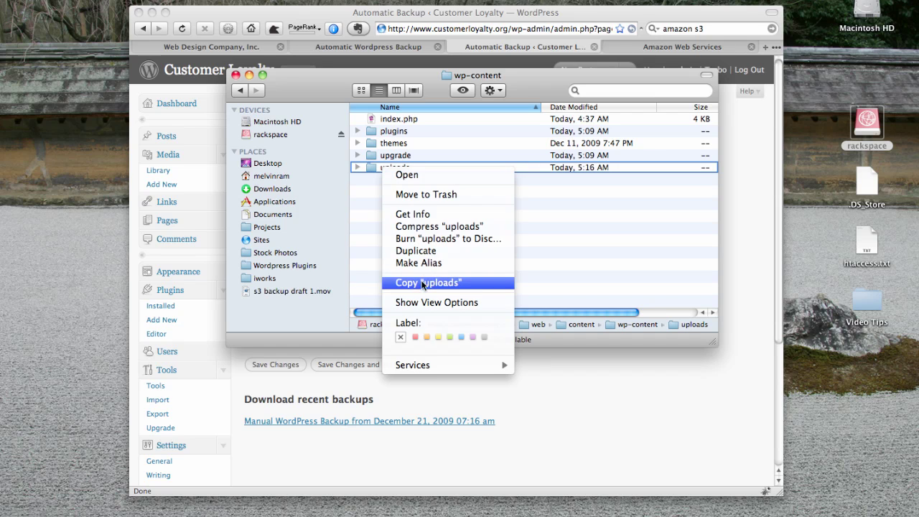
pyautogui.click(422, 214)
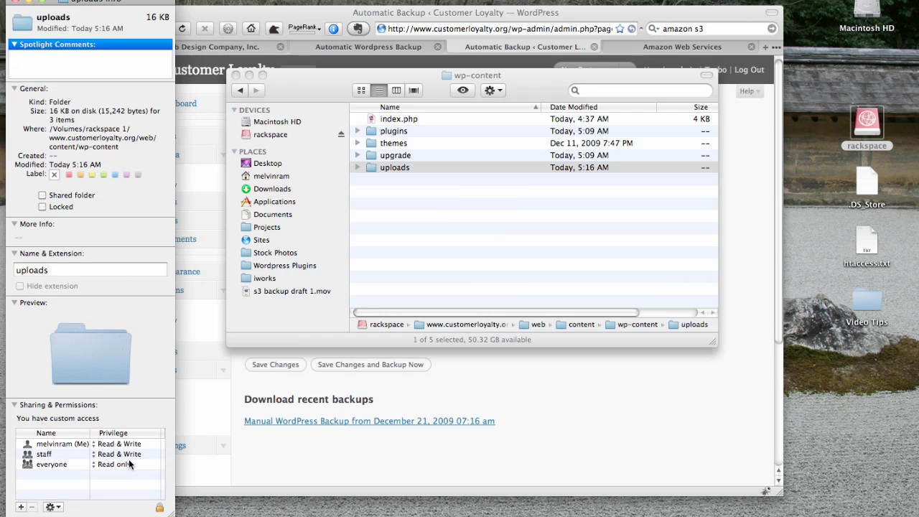
pyautogui.press('super+w')
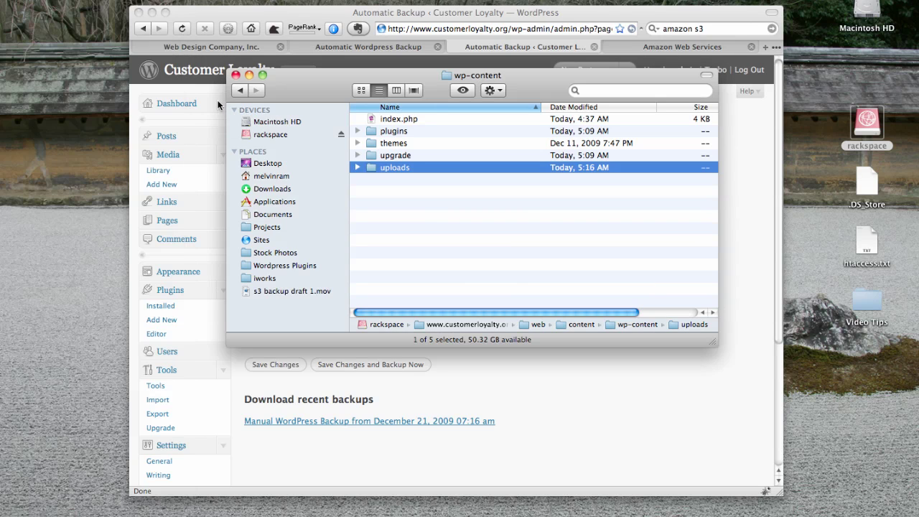
# - Upload the canary-wharf-skyline photo through Media > Add New
pyautogui.click(209, 86)
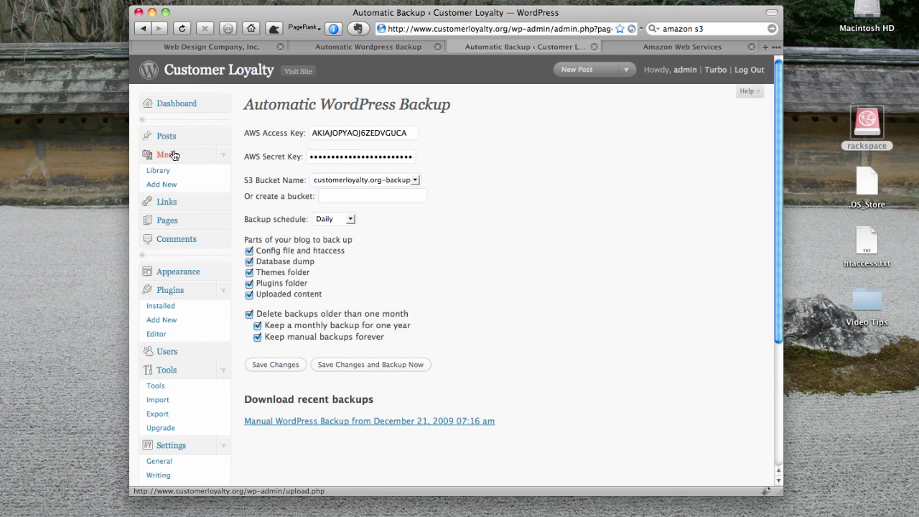
pyautogui.click(162, 184)
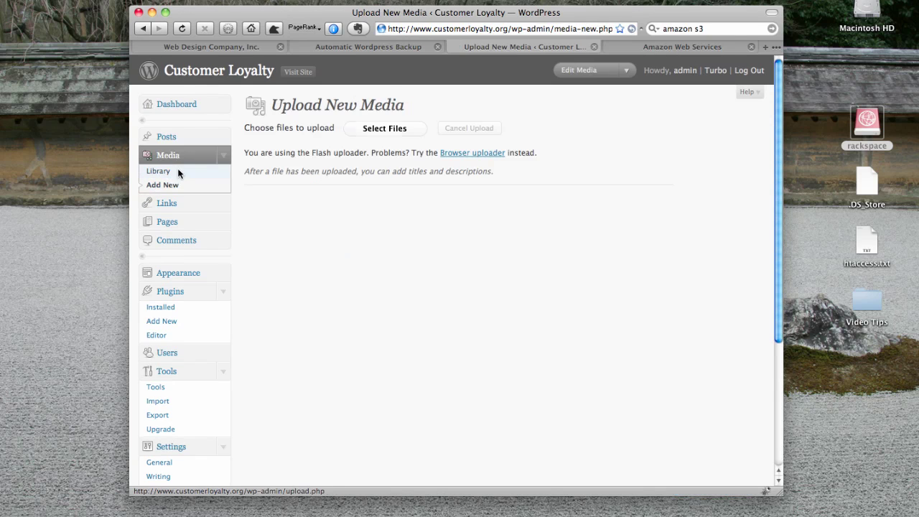
pyautogui.click(385, 130)
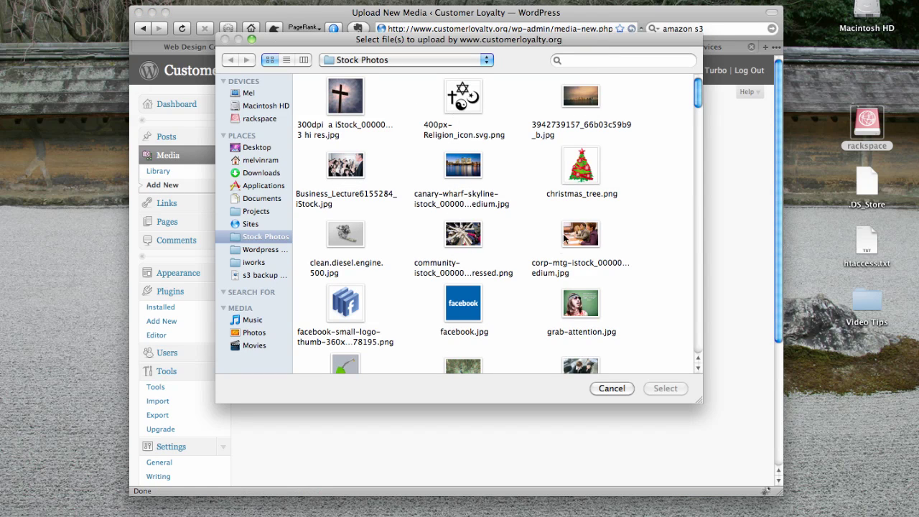
pyautogui.doubleClick(476, 173)
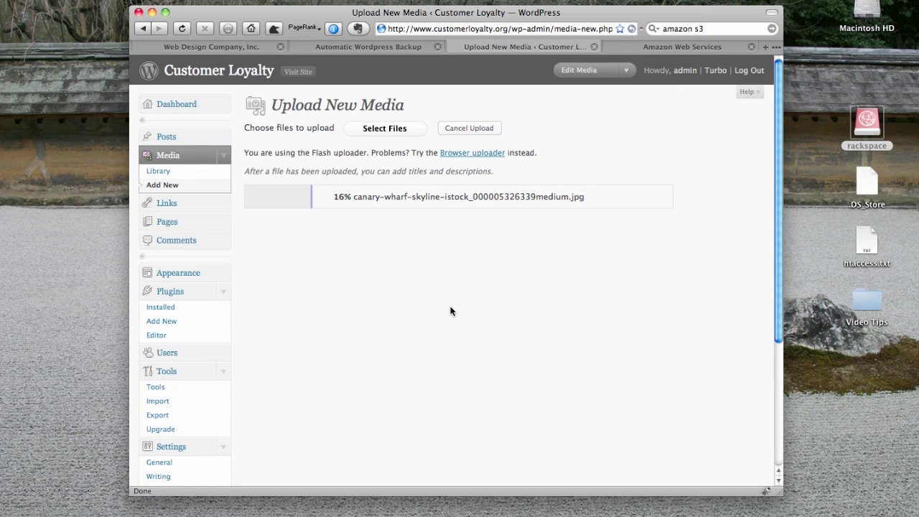
# - Check Finder, then return to the Automatic WordPress Backup settings page in the browser
pyautogui.press('super+Tab')
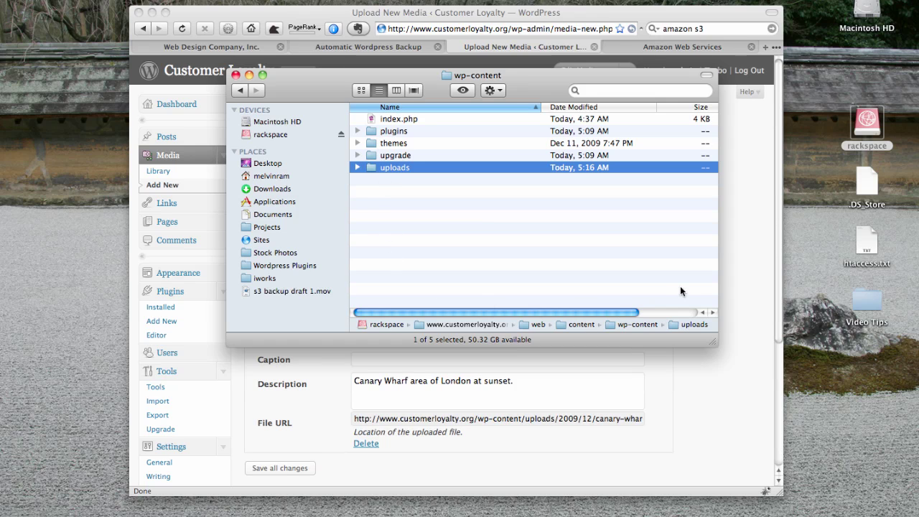
pyautogui.click(748, 232)
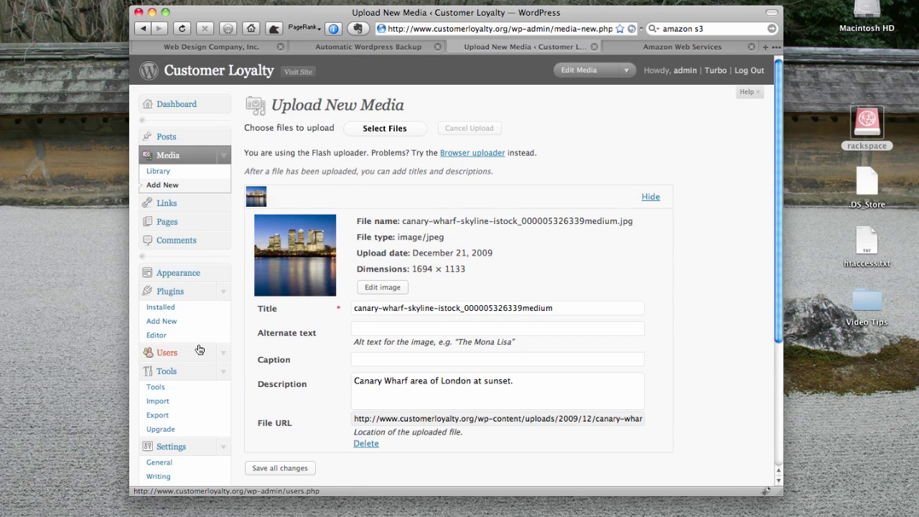
pyautogui.scroll(-5, 165, 302)
pyautogui.click(148, 434)
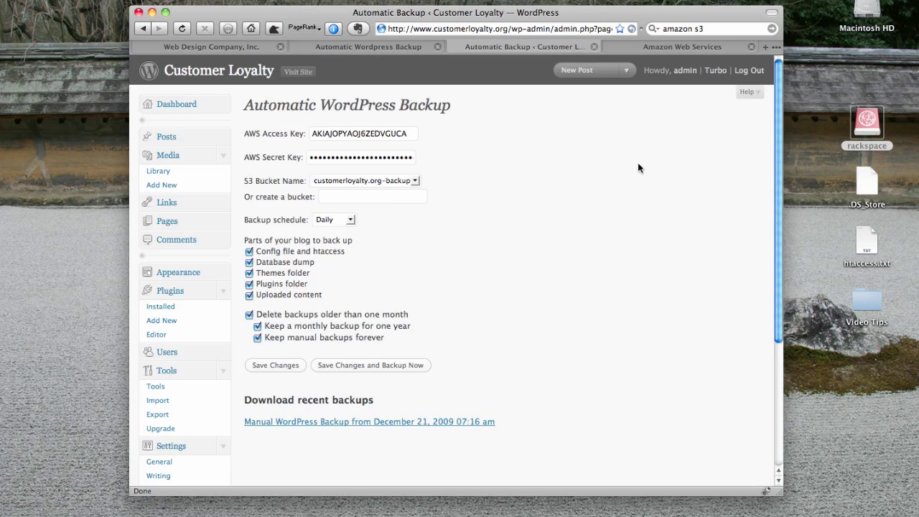